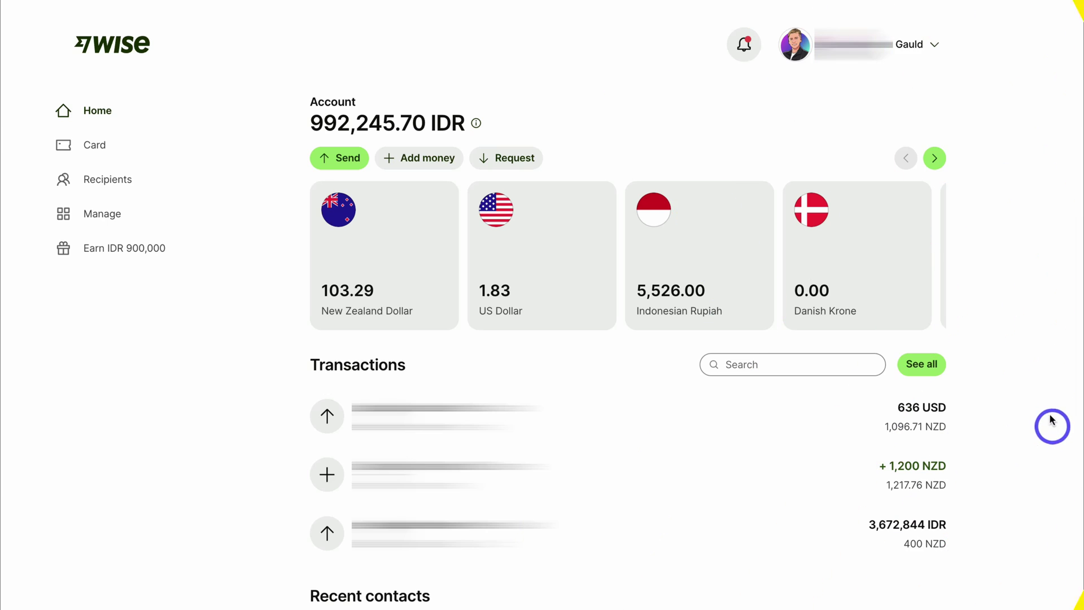
- Open the profile-name dropdown at the top right of the Home dashboard
{"action": "left_click", "coordinate": [931, 52]}
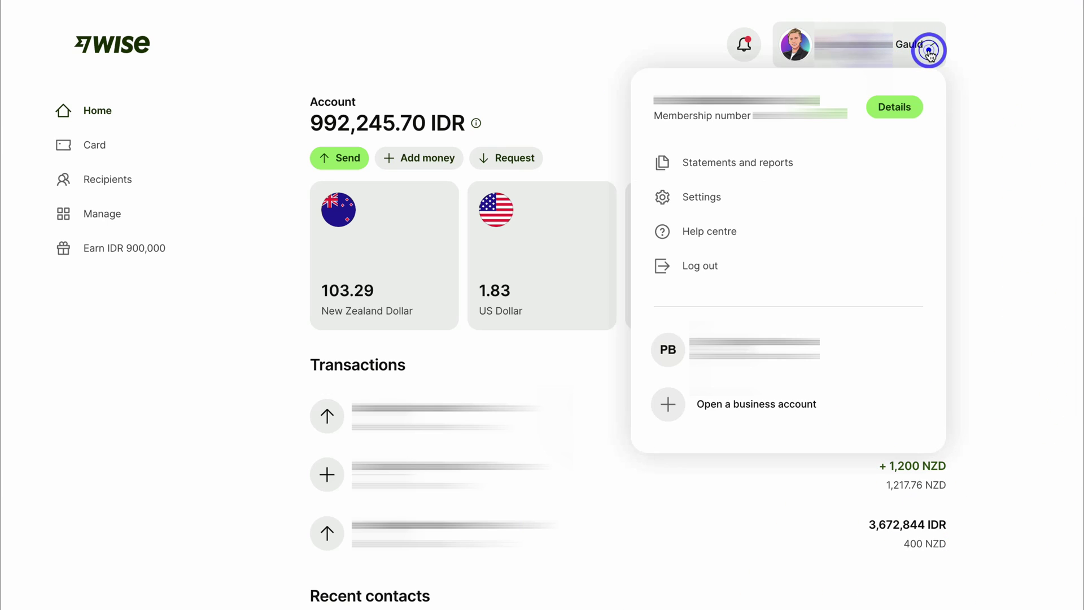
- Choose 'Open a business account' from the account dropdown
{"action": "left_click", "coordinate": [858, 415]}
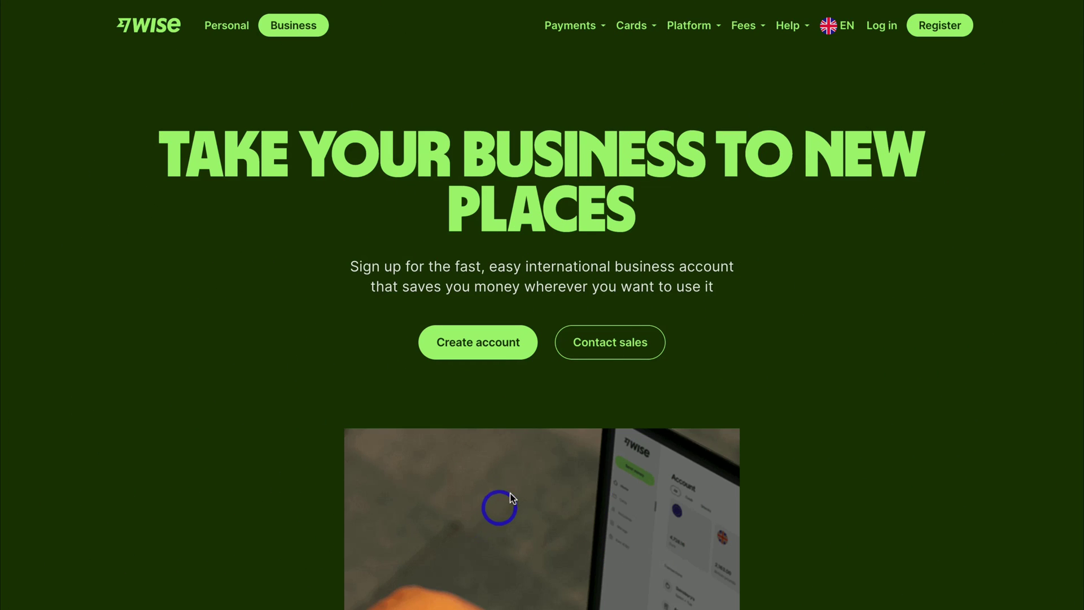
- Choose 'Create account' on the Wise Business landing page
{"action": "left_click", "coordinate": [506, 350]}
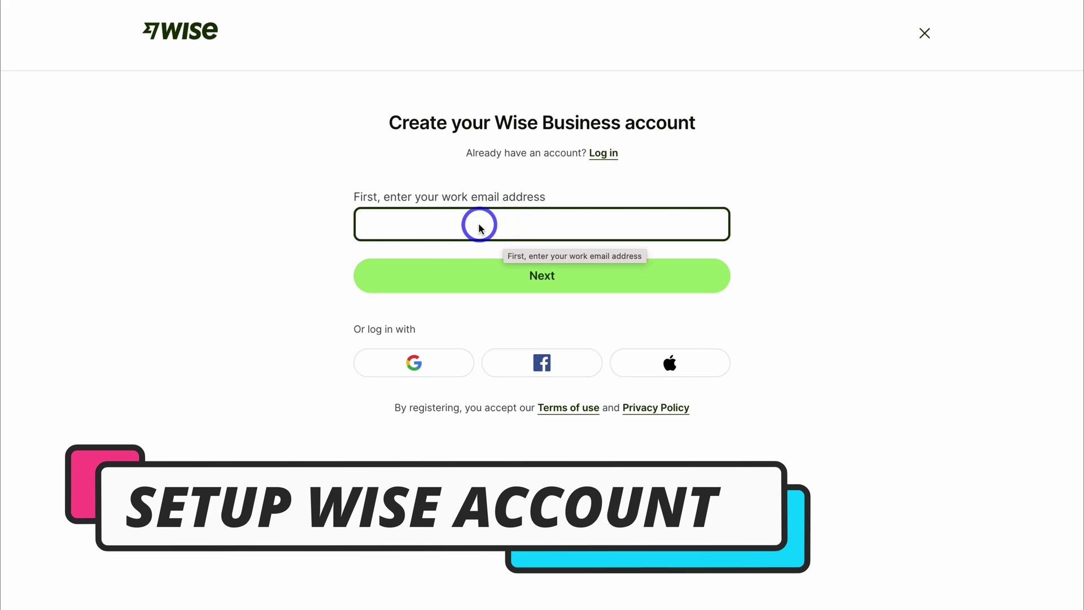
- Enter the work email address and confirm New Zealand as the registration country
{"action": "key", "text": "ctrl+v"}
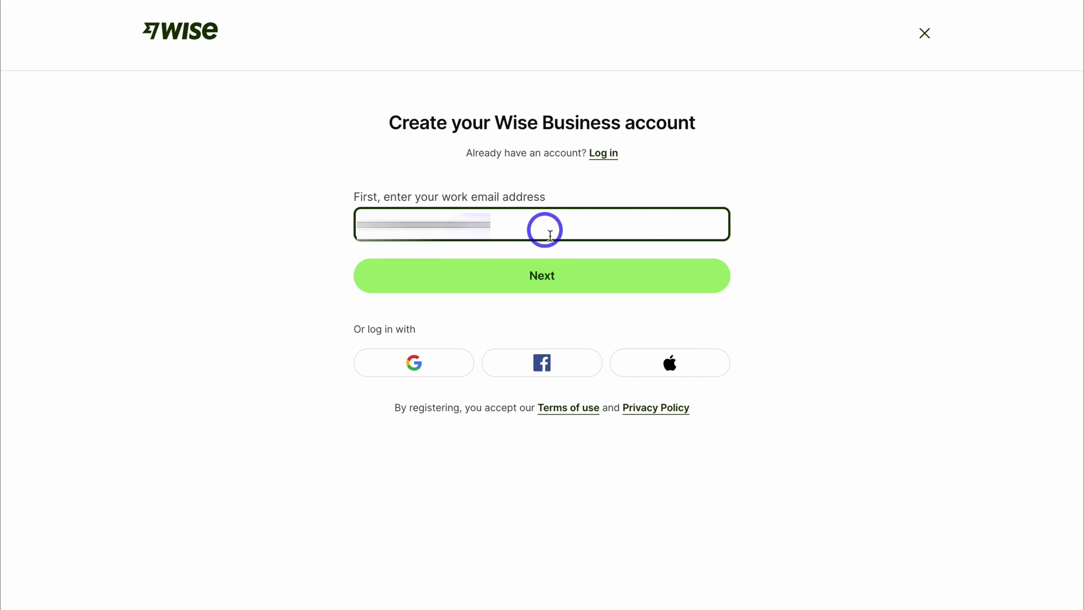
{"action": "left_click", "coordinate": [571, 278]}
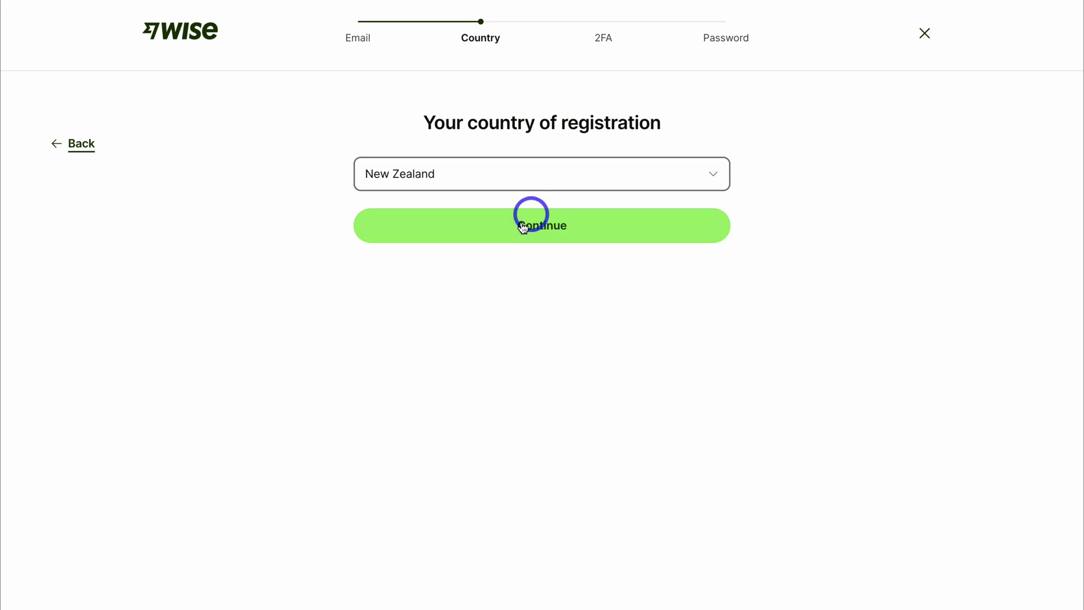
{"action": "left_click", "coordinate": [613, 235]}
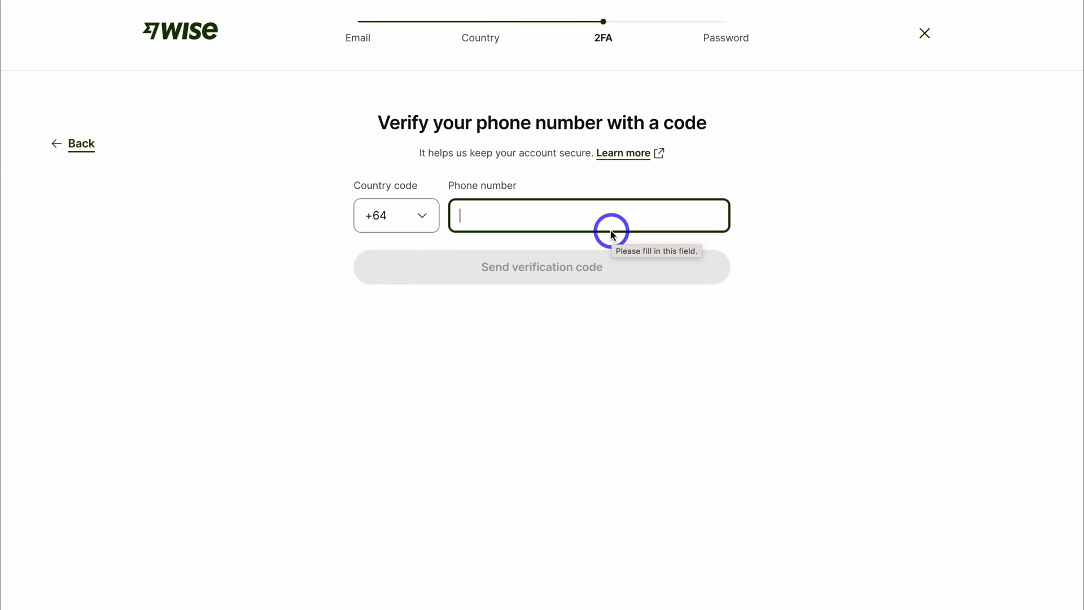
- Enter the phone number and submit the 6-digit verification code sent to it
{"action": "key", "text": "ctrl+v"}
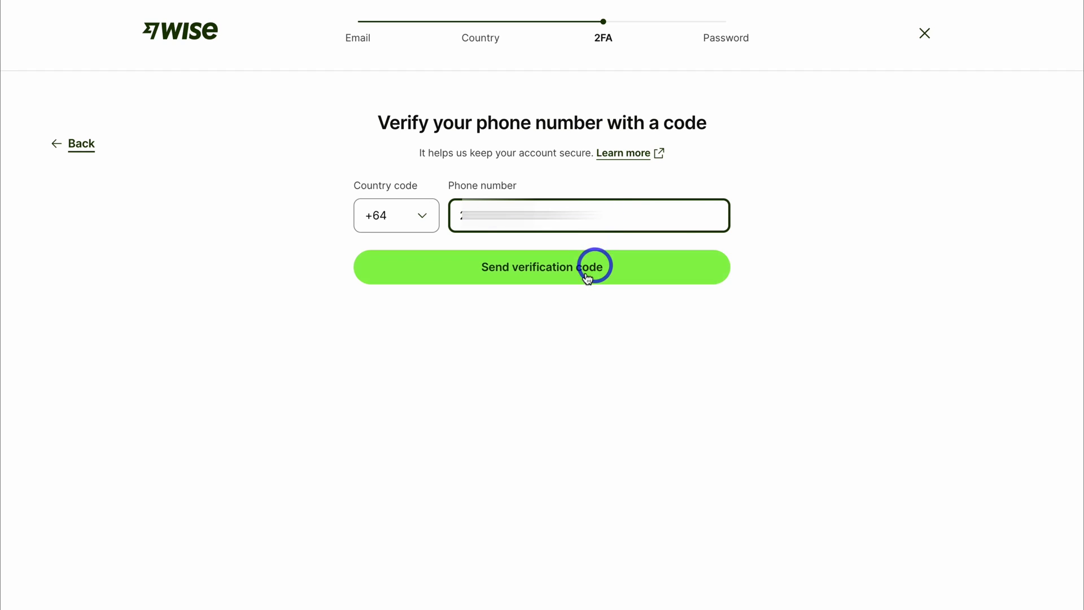
{"action": "left_click", "coordinate": [638, 270]}
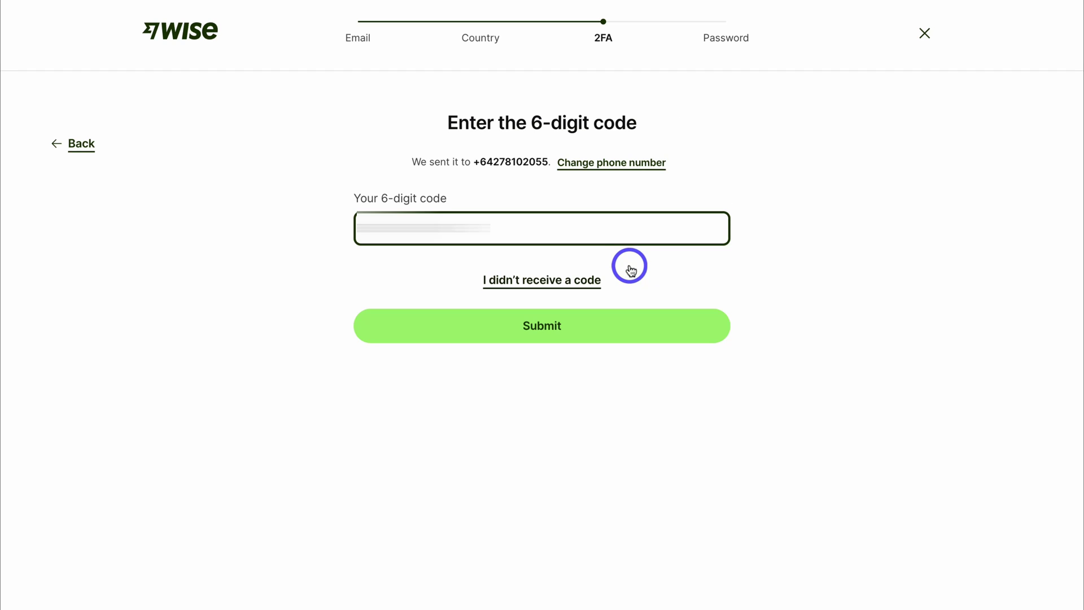
{"action": "left_click", "coordinate": [630, 327]}
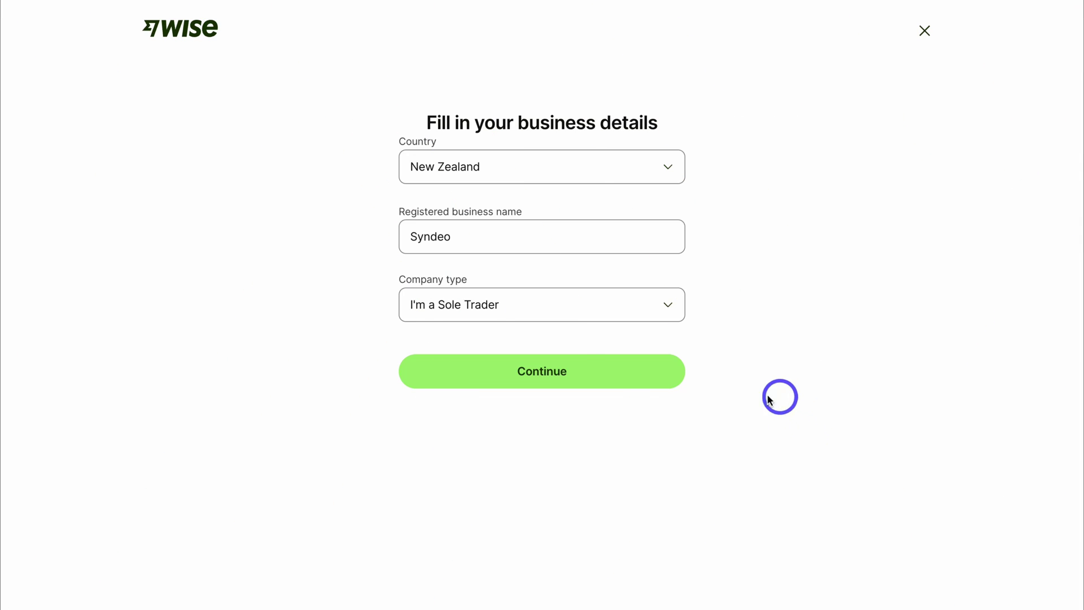
- Submit Syndeo's business details, registered address, category, website, size 2-10 and trading address
{"action": "left_click", "coordinate": [638, 377]}
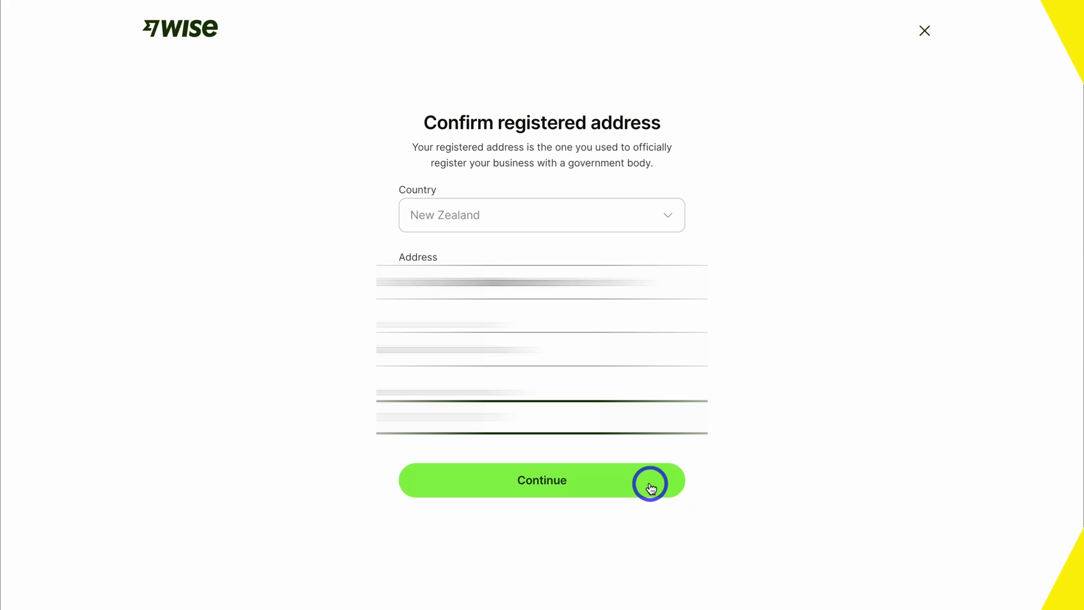
{"action": "left_click", "coordinate": [649, 482]}
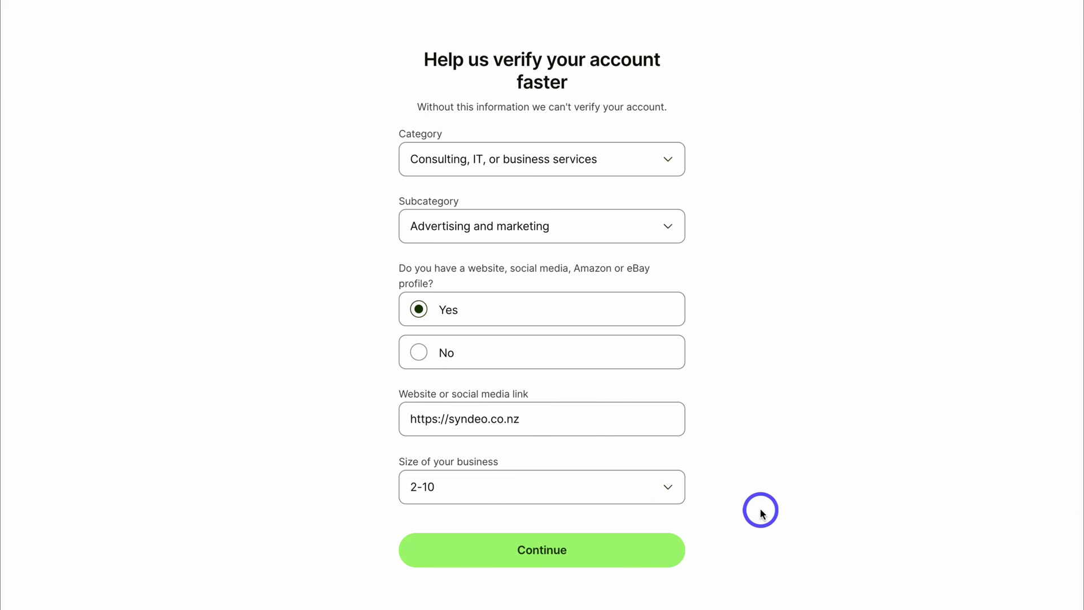
{"action": "left_click", "coordinate": [652, 556]}
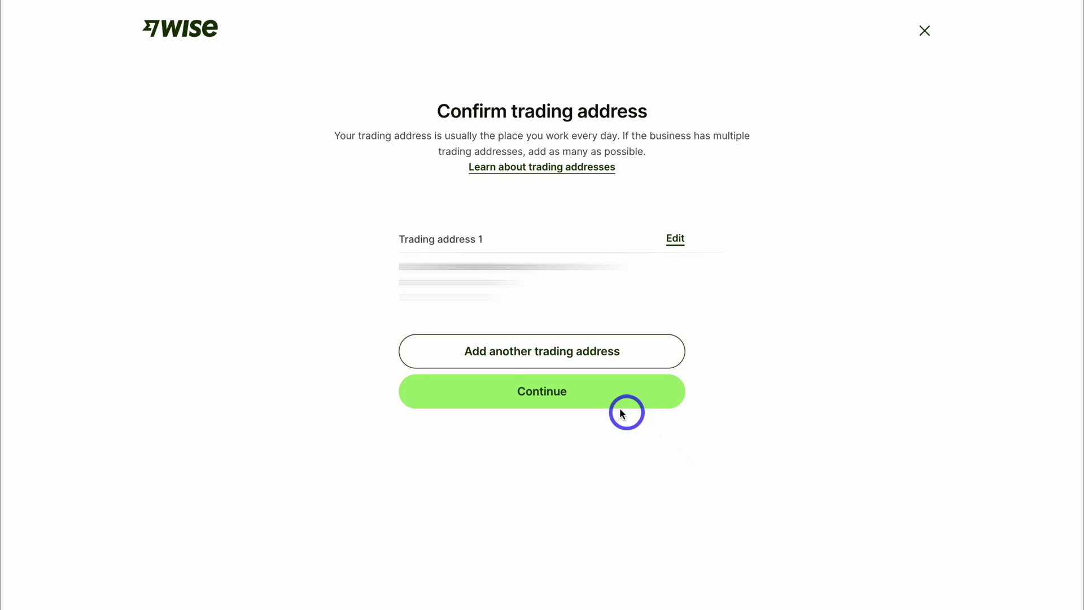
{"action": "left_click", "coordinate": [637, 404]}
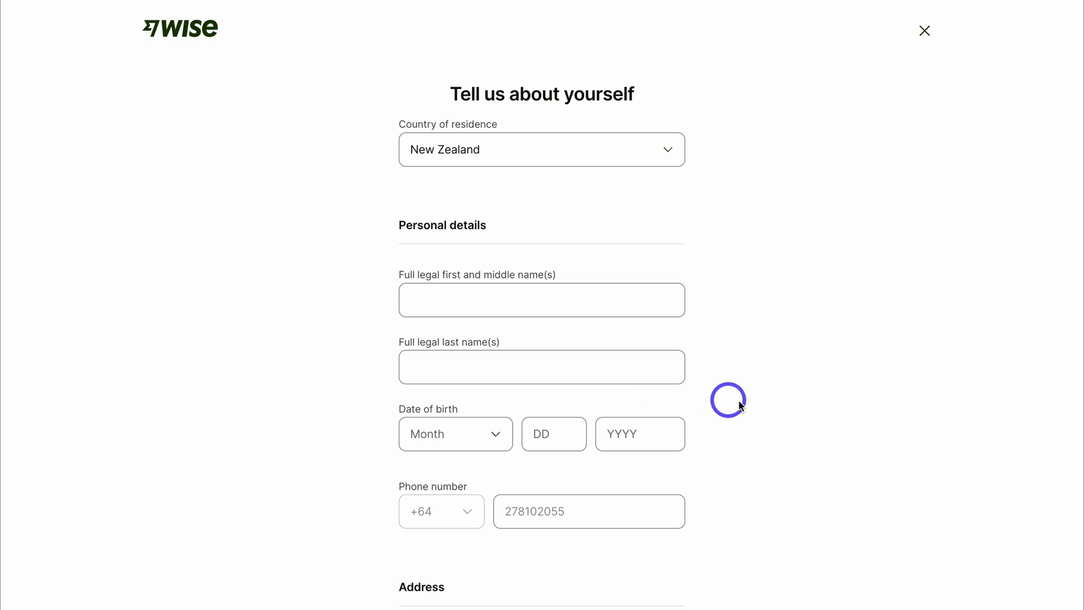
- Save the filled-in personal details and address on the 'Tell us about yourself' form
{"action": "scroll", "coordinate": [758, 412], "scroll_direction": "down", "scroll_amount": 3}
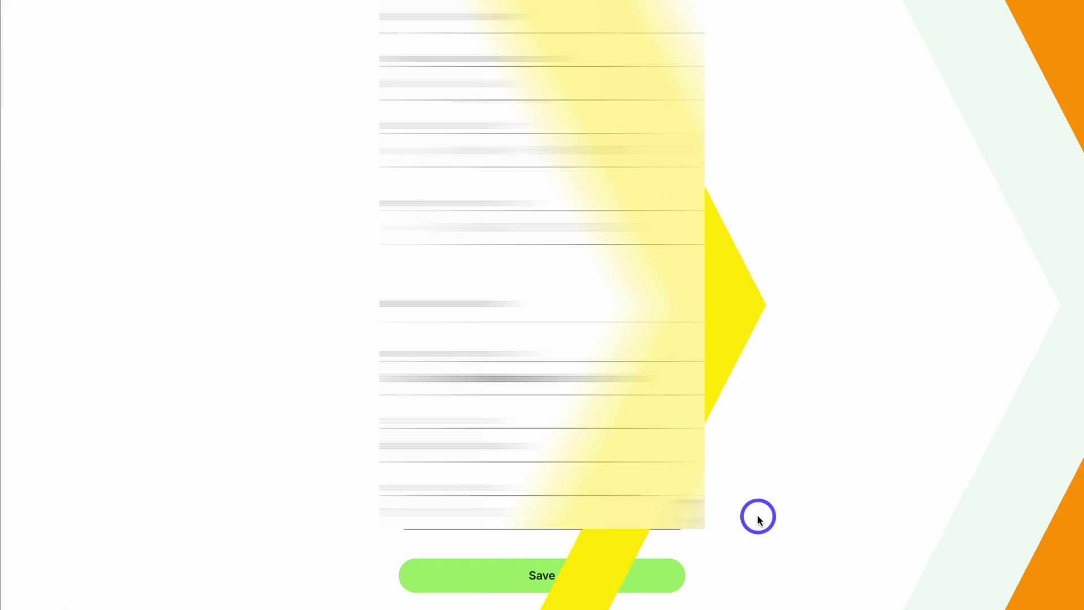
{"action": "left_click", "coordinate": [642, 579]}
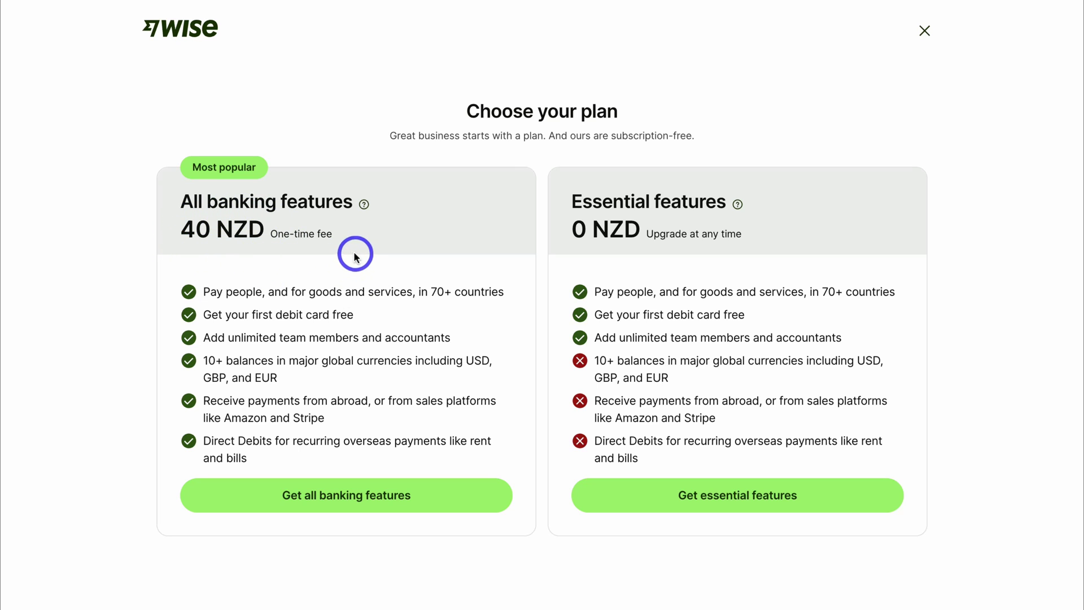
- Choose the free essential-features plan for the business account
{"action": "left_click", "coordinate": [333, 497]}
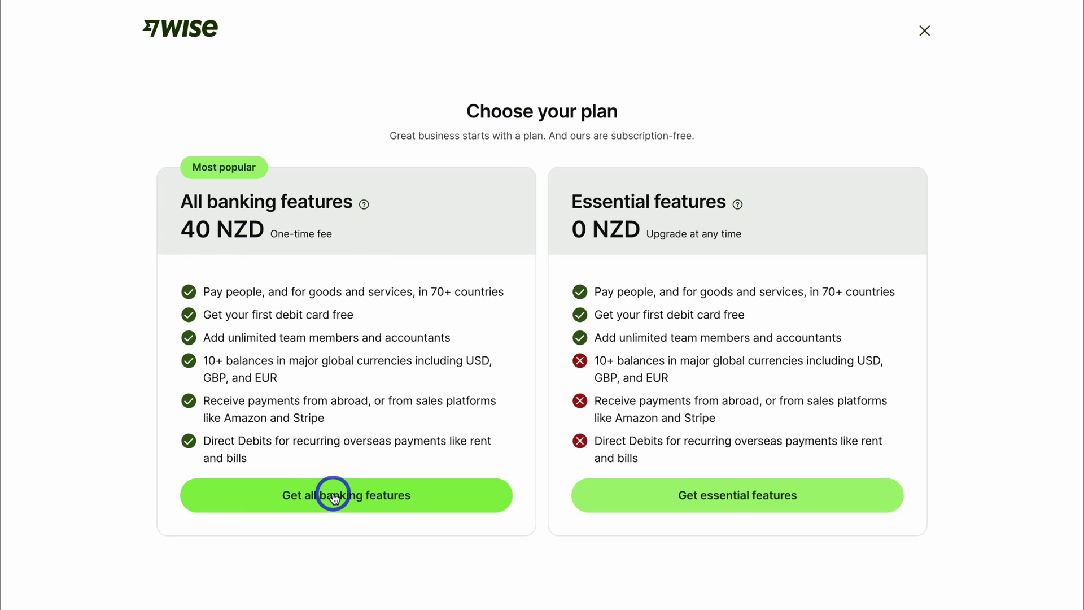
{"action": "left_click", "coordinate": [633, 493]}
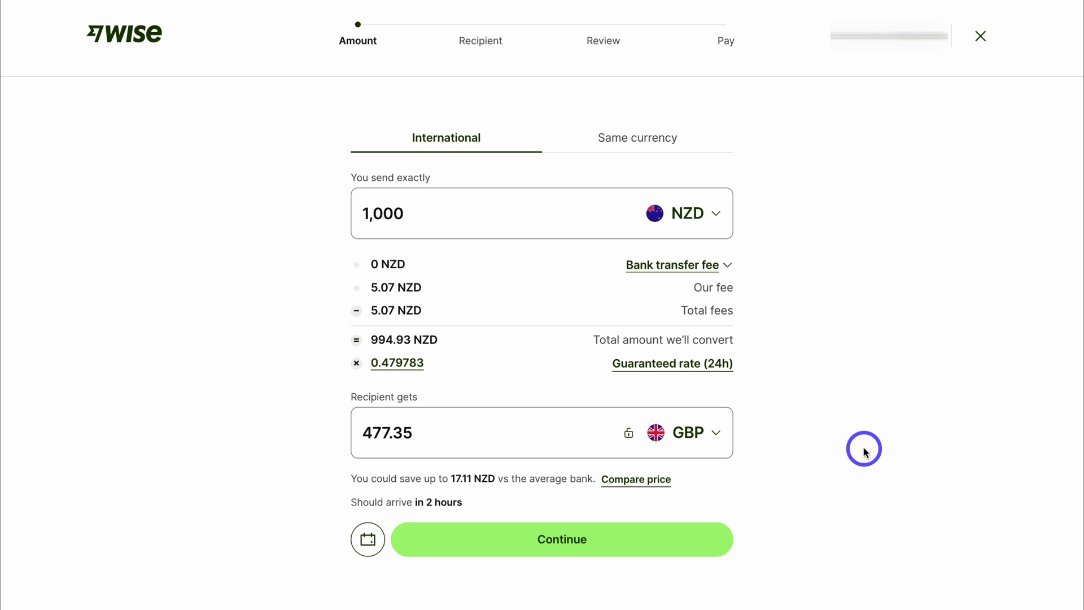
- Close the transfer and start verification from the Home dashboard's 'Verify now' banner
{"action": "left_click", "coordinate": [982, 38]}
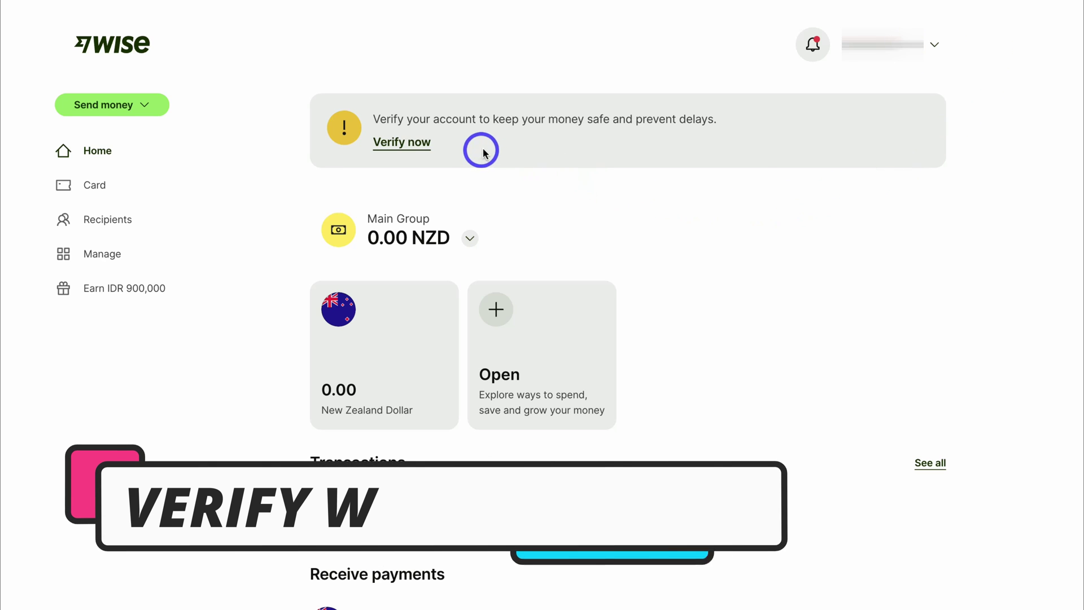
{"action": "left_click", "coordinate": [402, 148]}
- Set the purpose to 'Receiving money for services / products' and proceed to identity verification
{"action": "left_click", "coordinate": [419, 216]}
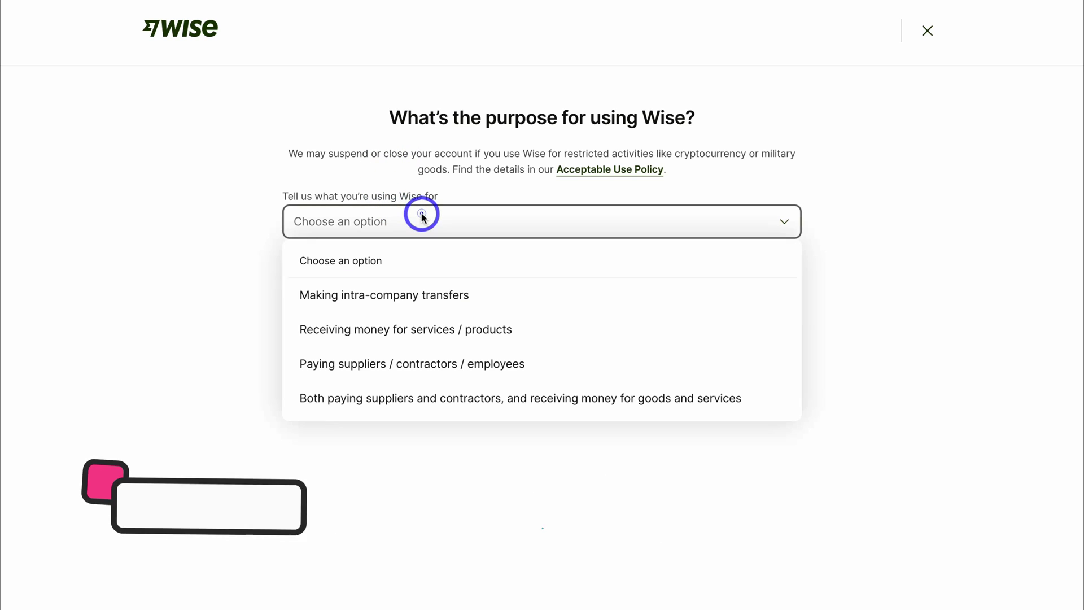
{"action": "left_click", "coordinate": [450, 328]}
{"action": "left_click", "coordinate": [469, 294]}
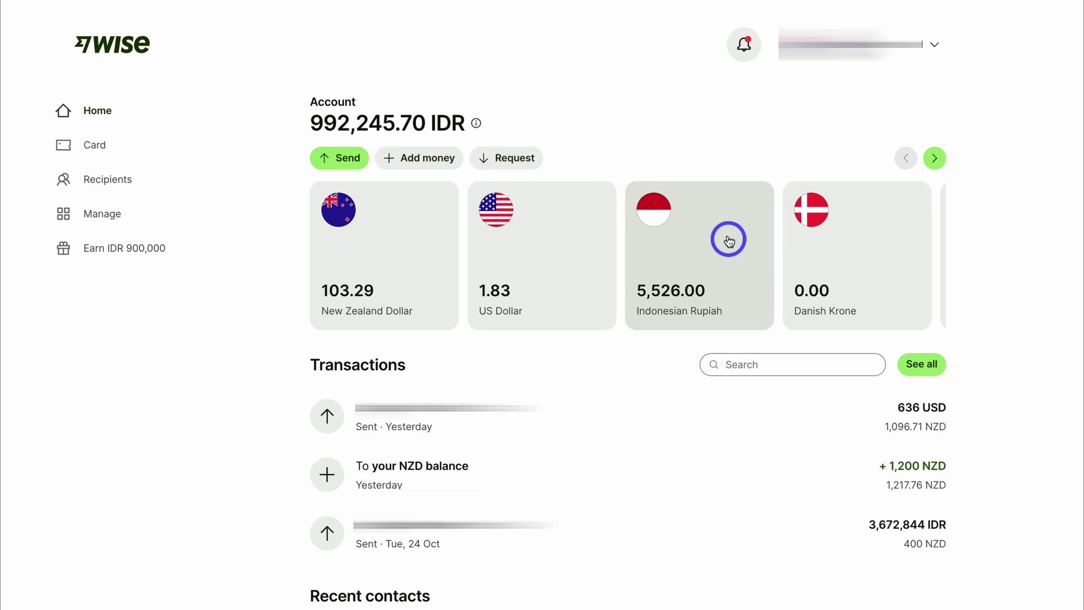
{"action": "scroll", "coordinate": [729, 240], "scroll_direction": "right", "scroll_amount": 5}
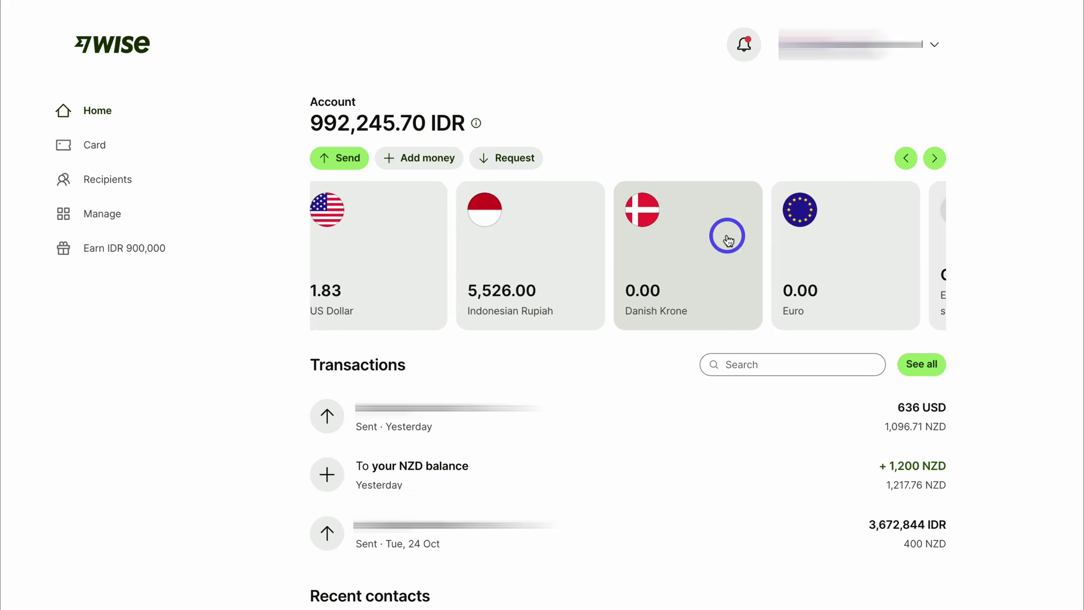
{"action": "scroll", "coordinate": [728, 240], "scroll_direction": "left", "scroll_amount": 5}
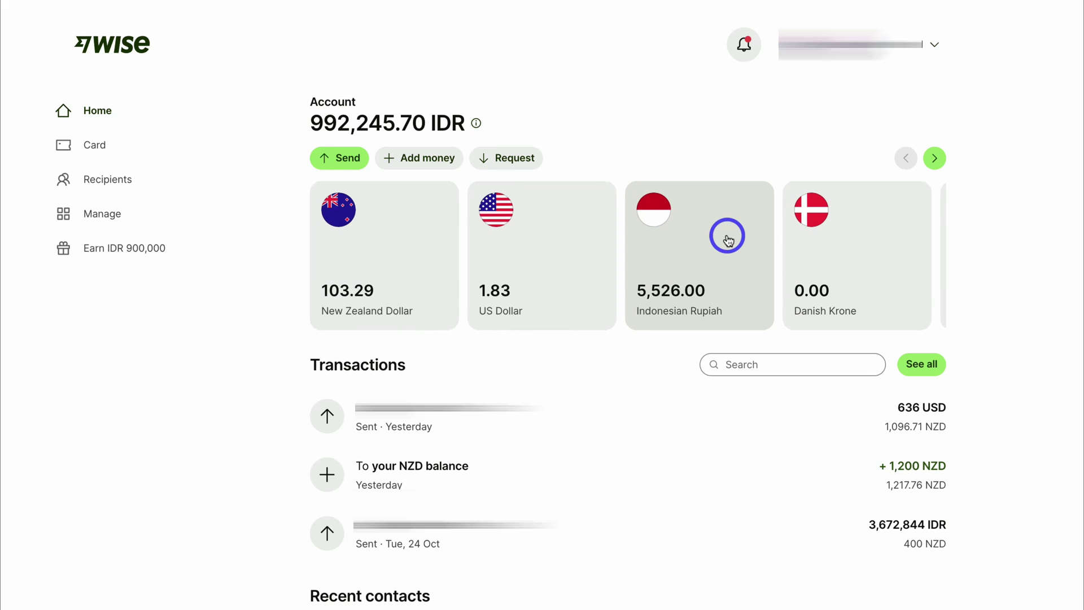
{"action": "scroll", "coordinate": [729, 240], "scroll_direction": "right", "scroll_amount": 5}
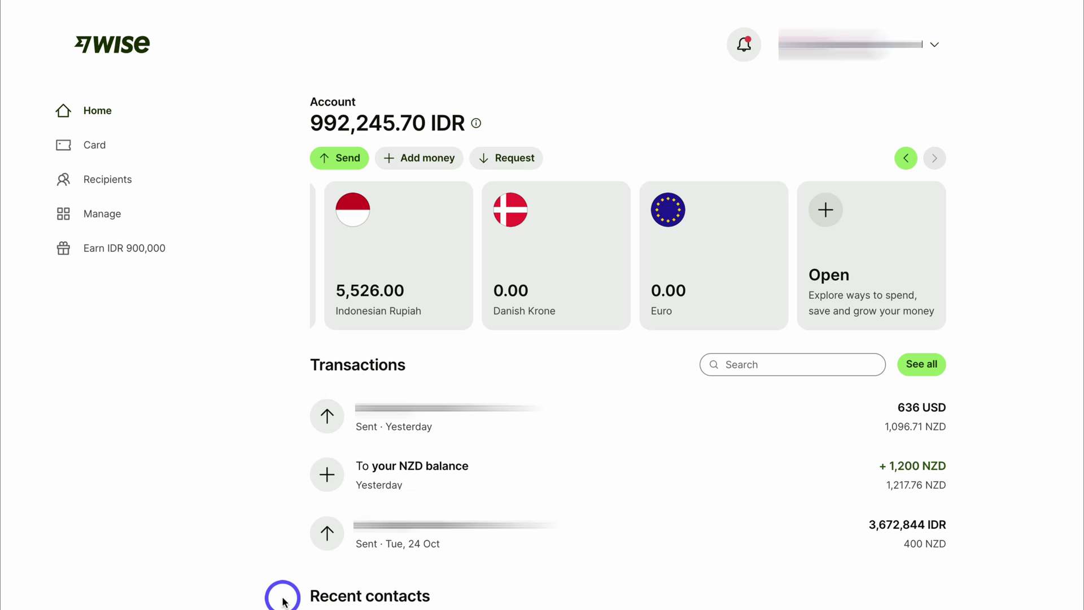
- Start a send of 103.29 NZD converting to 59.92 USD and continue to Recipient
{"action": "left_click", "coordinate": [333, 161]}
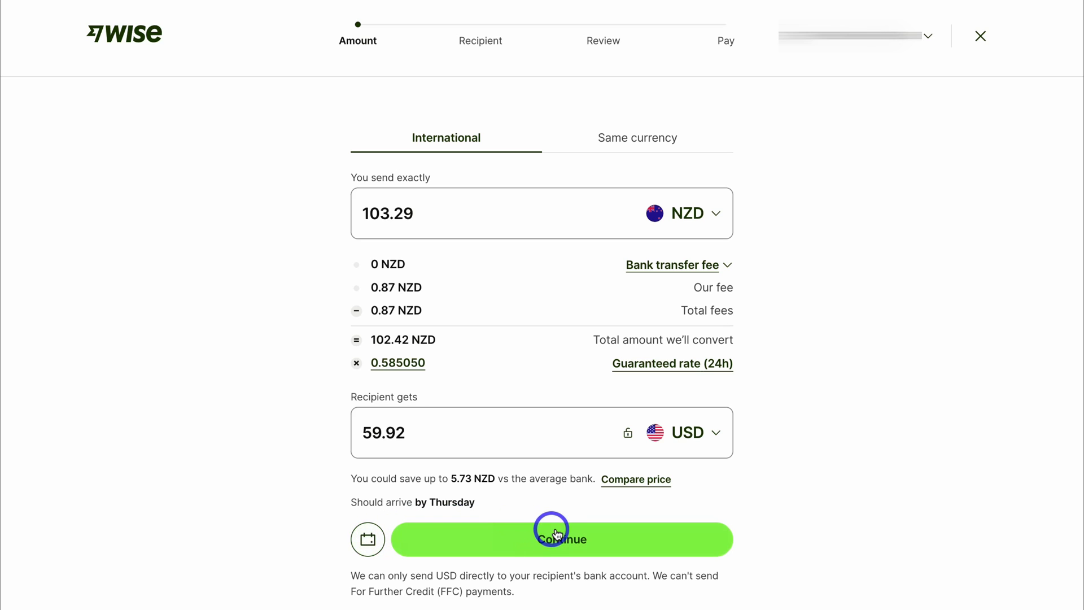
{"action": "left_click", "coordinate": [589, 534]}
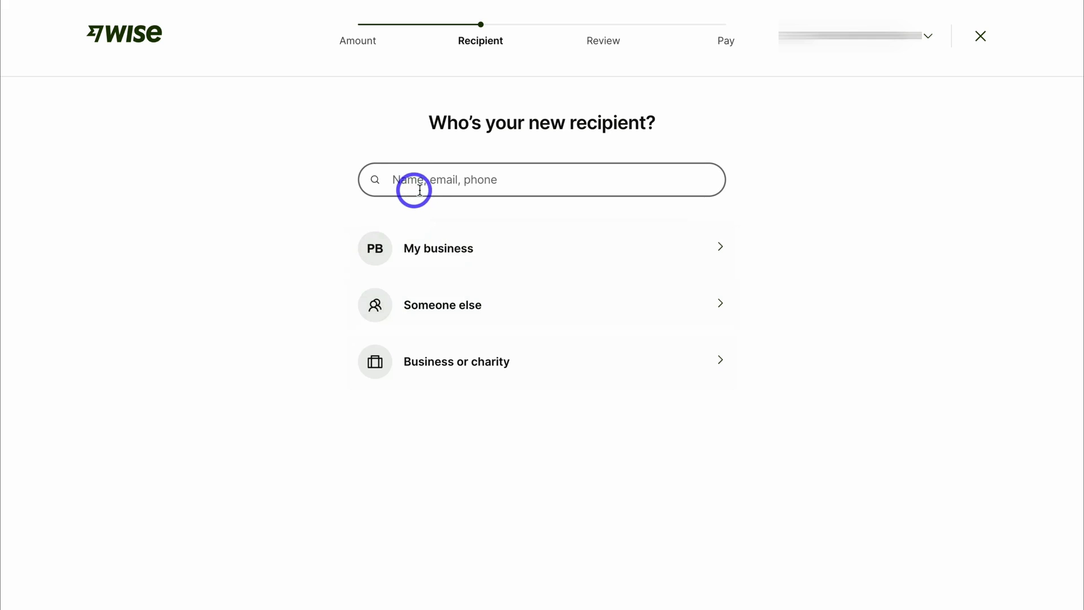
- Make a business or charity the recipient and confirm its bank details to reach the 103.29 NZD summary
{"action": "left_click", "coordinate": [497, 356]}
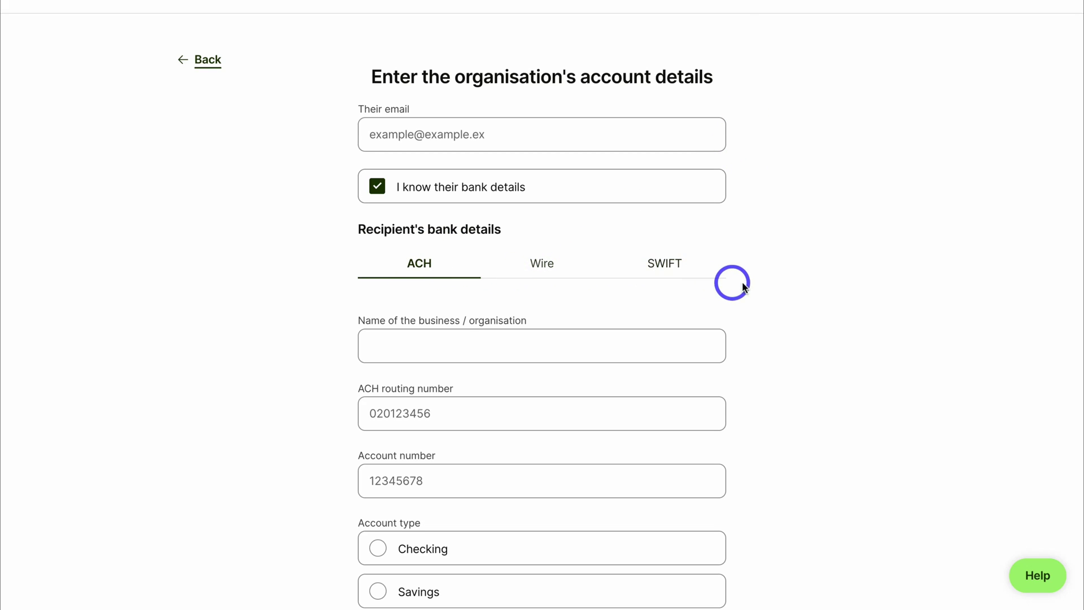
{"action": "scroll", "coordinate": [744, 287], "scroll_direction": "down", "scroll_amount": 8}
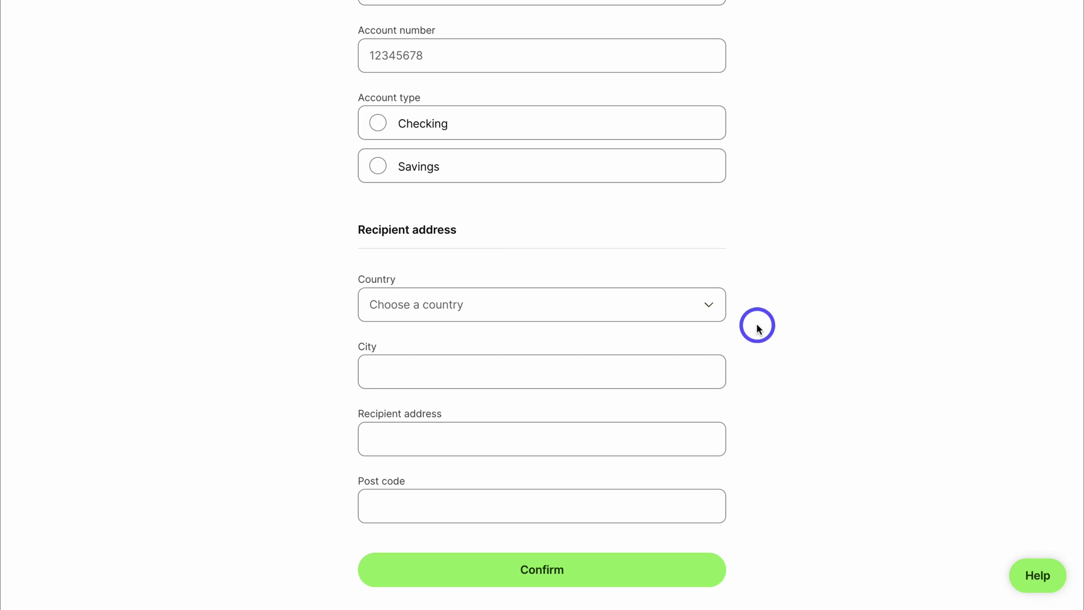
{"action": "left_click", "coordinate": [702, 570]}
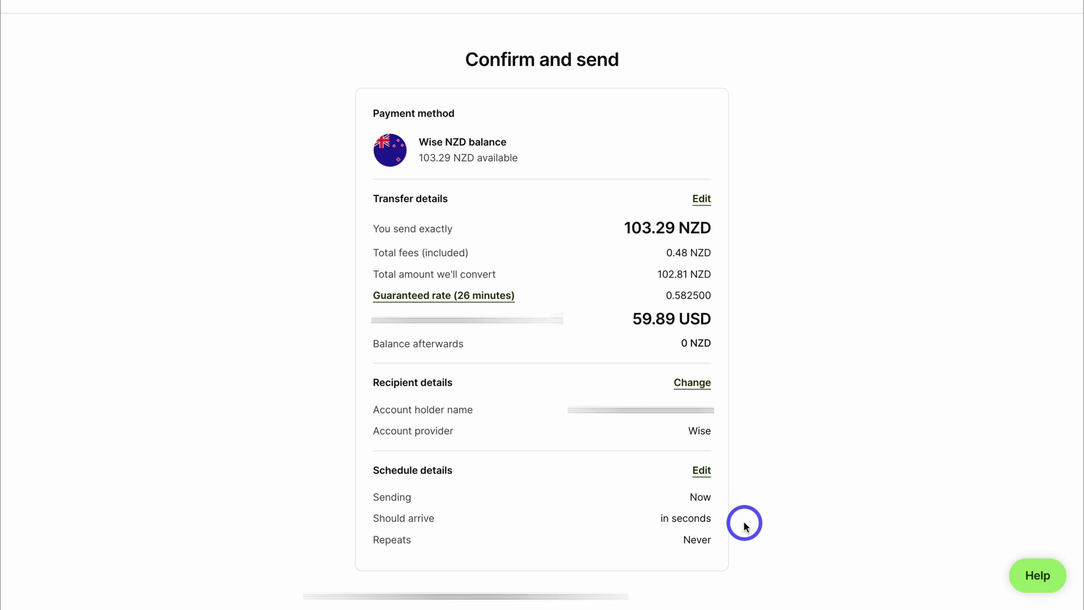
- Review the rest of the Confirm and send summary without sending the transfer
{"action": "scroll", "coordinate": [776, 575], "scroll_direction": "down", "scroll_amount": 2}
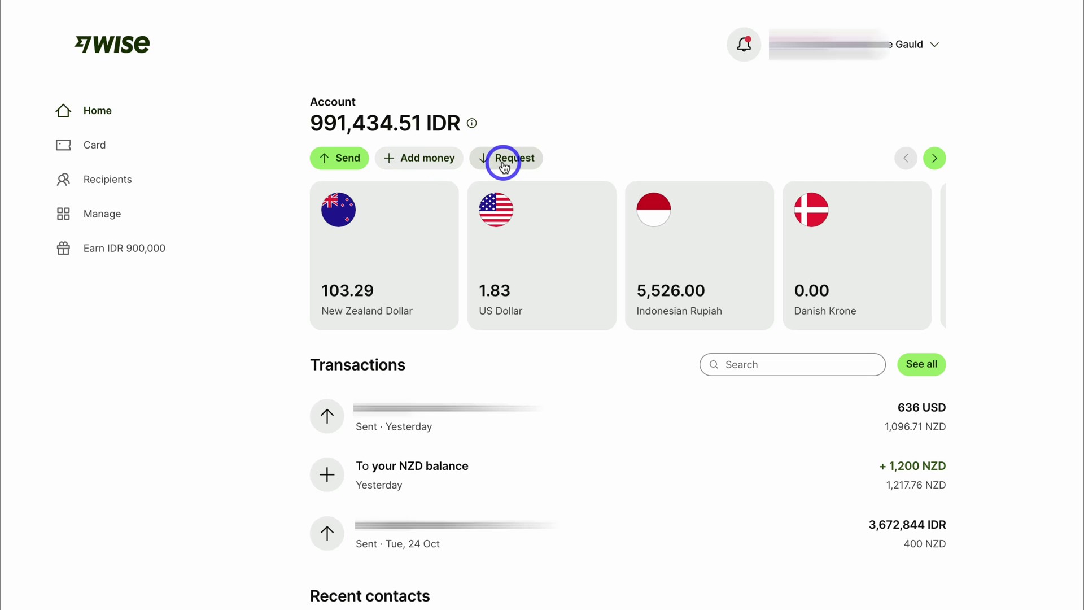
- Show the Cards page with the ready-to-use digital card and the order-a-new-card option
{"action": "left_click", "coordinate": [109, 153]}
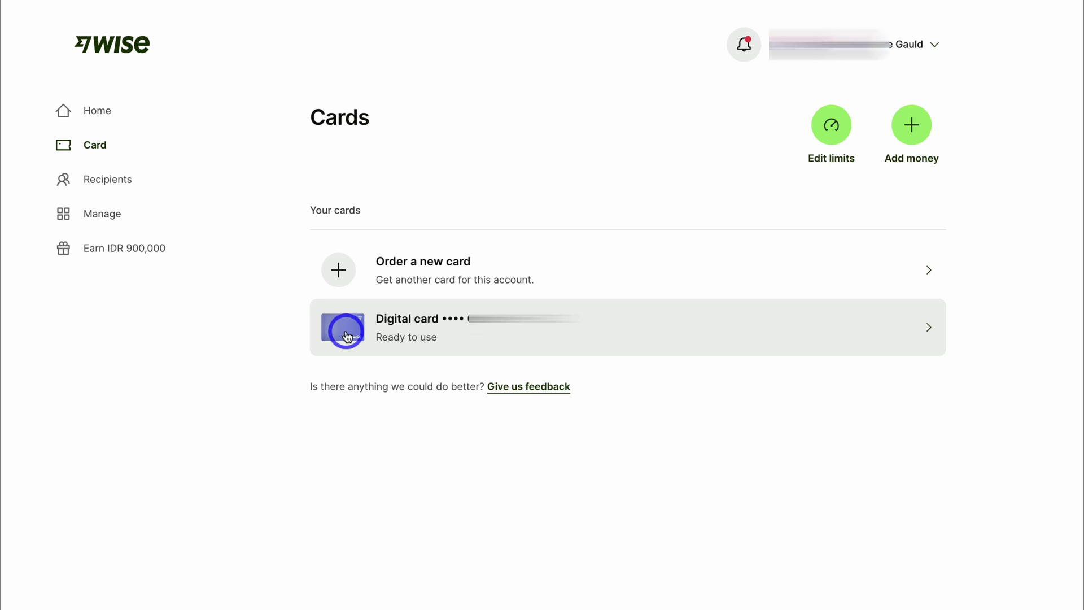
- View the saved recipients, then the Manage page with Account details, Direct Debits and Donations
{"action": "left_click", "coordinate": [148, 186]}
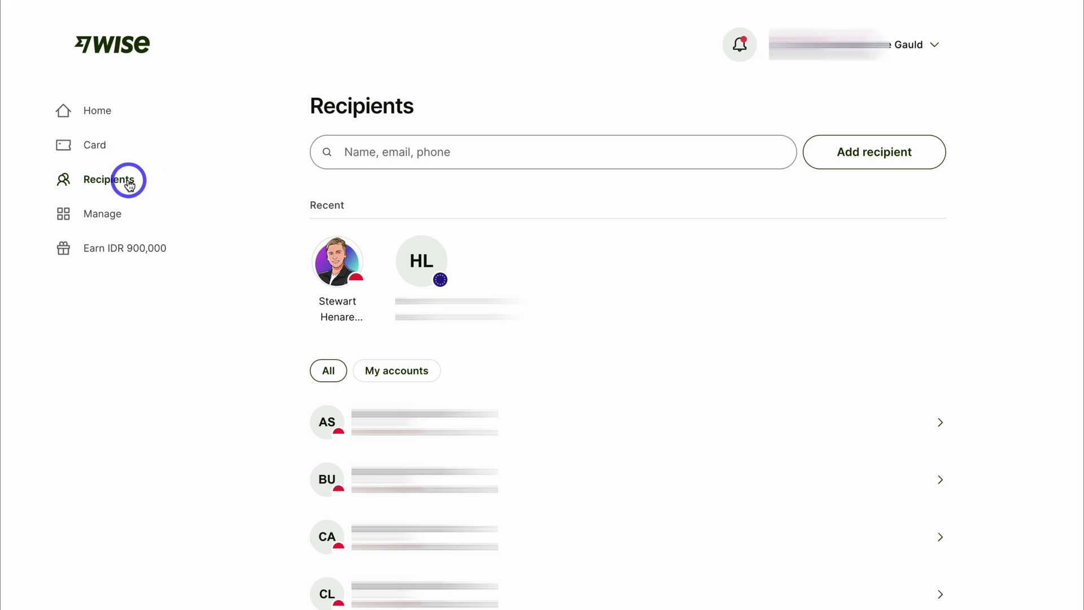
{"action": "left_click", "coordinate": [104, 219]}
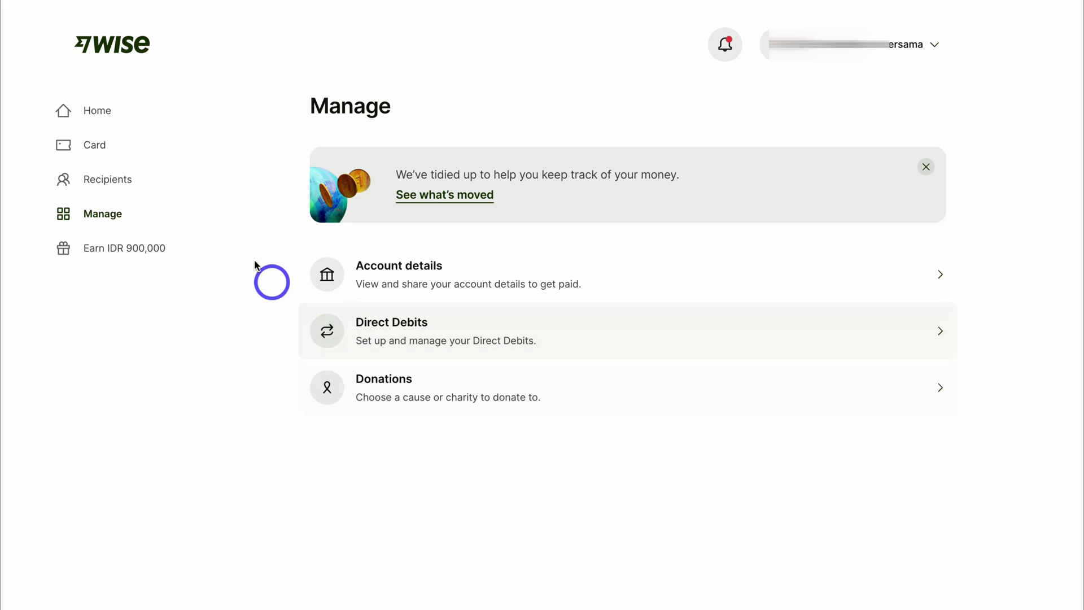
- Return Home and review the account menu's Team, Statements and Settings options, then close it
{"action": "left_click", "coordinate": [103, 112]}
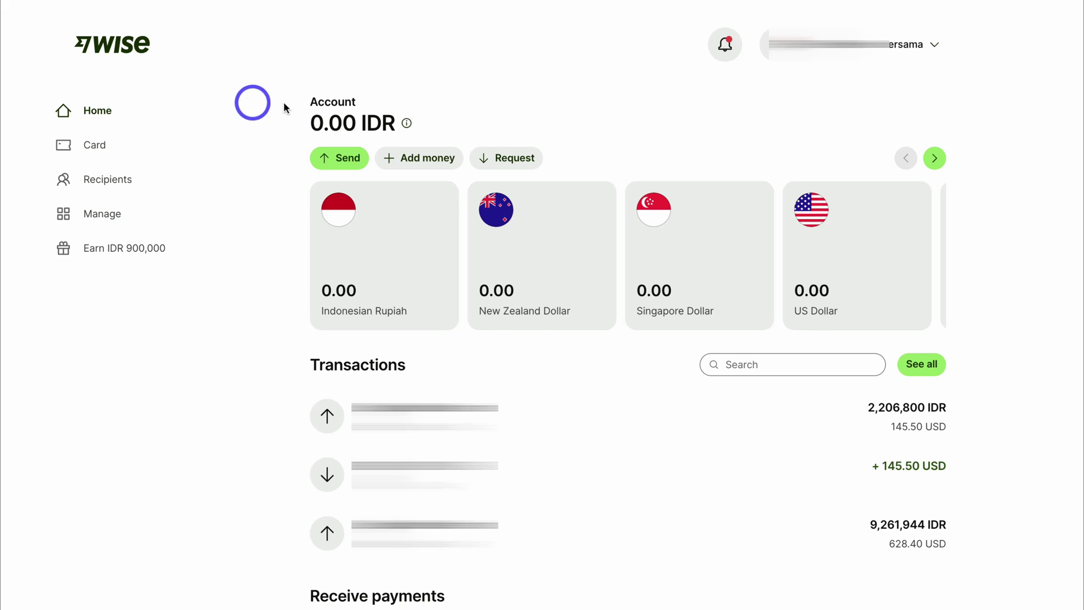
{"action": "left_click", "coordinate": [898, 46]}
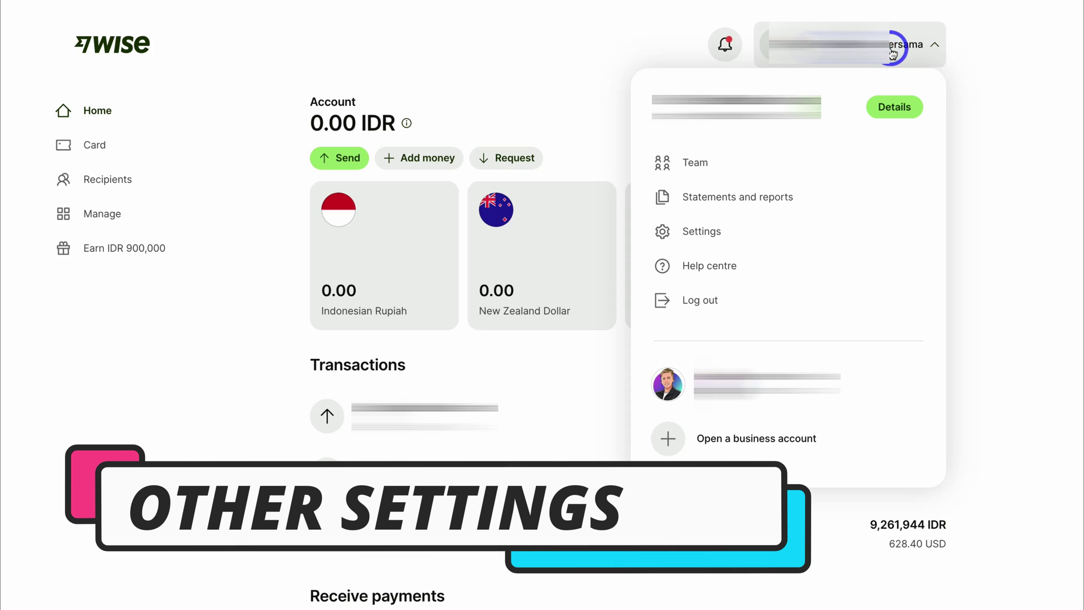
{"action": "left_click", "coordinate": [902, 107]}
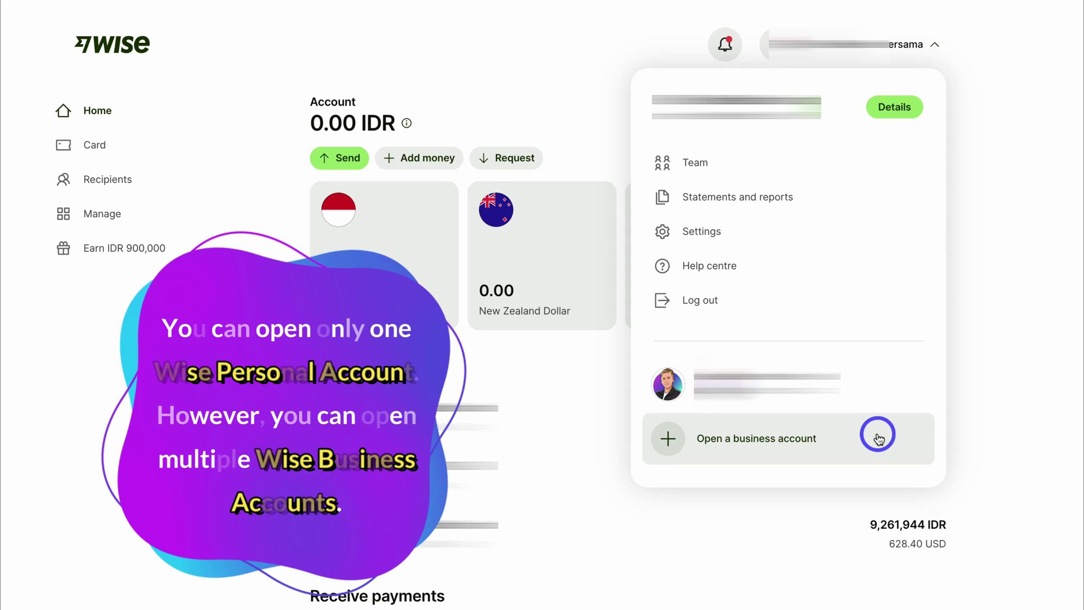
{"action": "left_click", "coordinate": [1022, 386]}
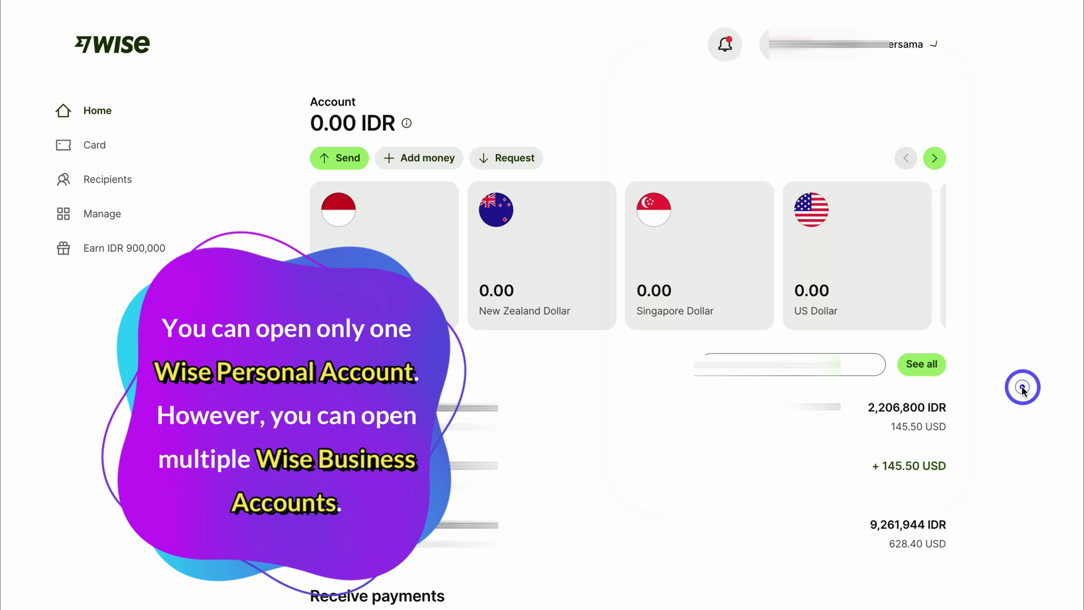